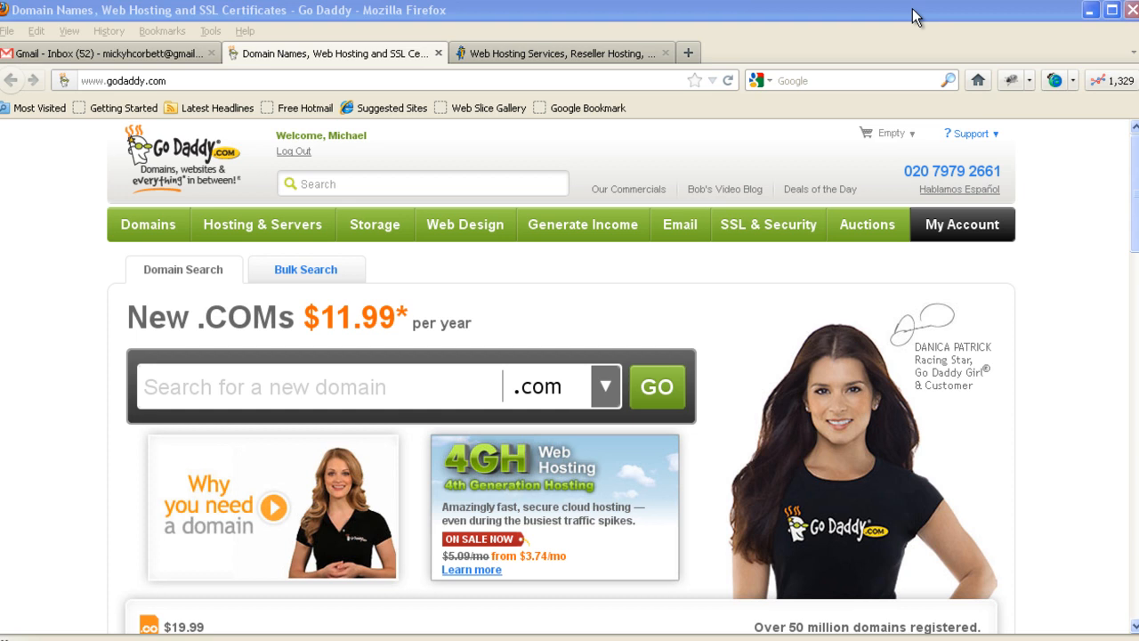
Step: Search Go Daddy for the domain moneygrowthexperiment with the .com extension
{"action": "left_click", "coordinate": [605, 54]}
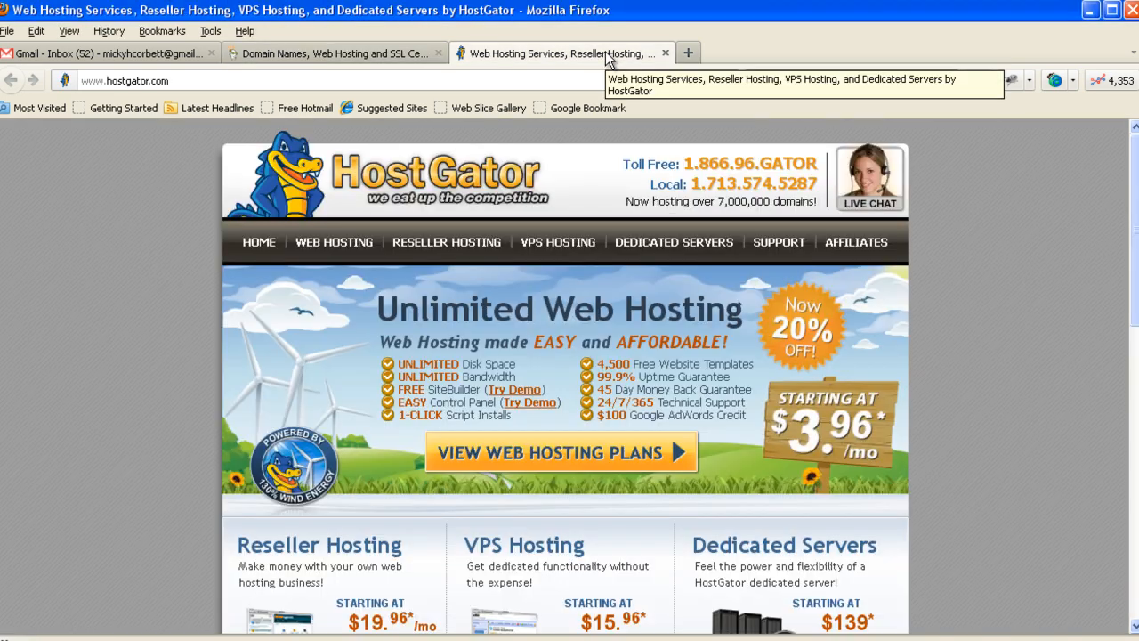
{"action": "left_click", "coordinate": [383, 56]}
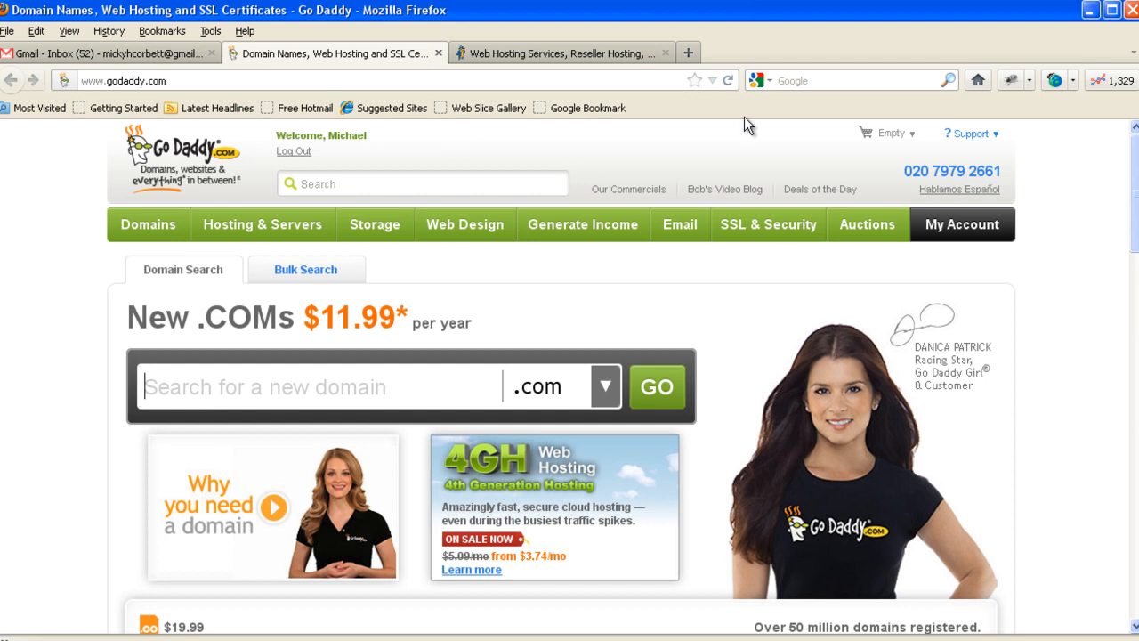
{"action": "type", "text": "mo"}
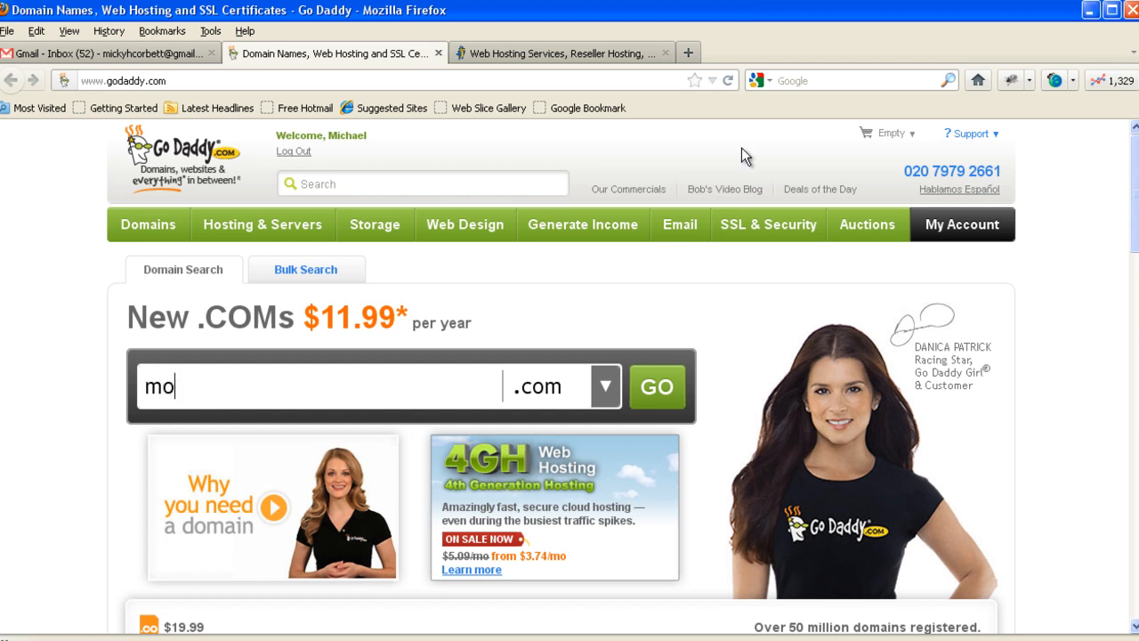
{"action": "type", "text": "neygrow"}
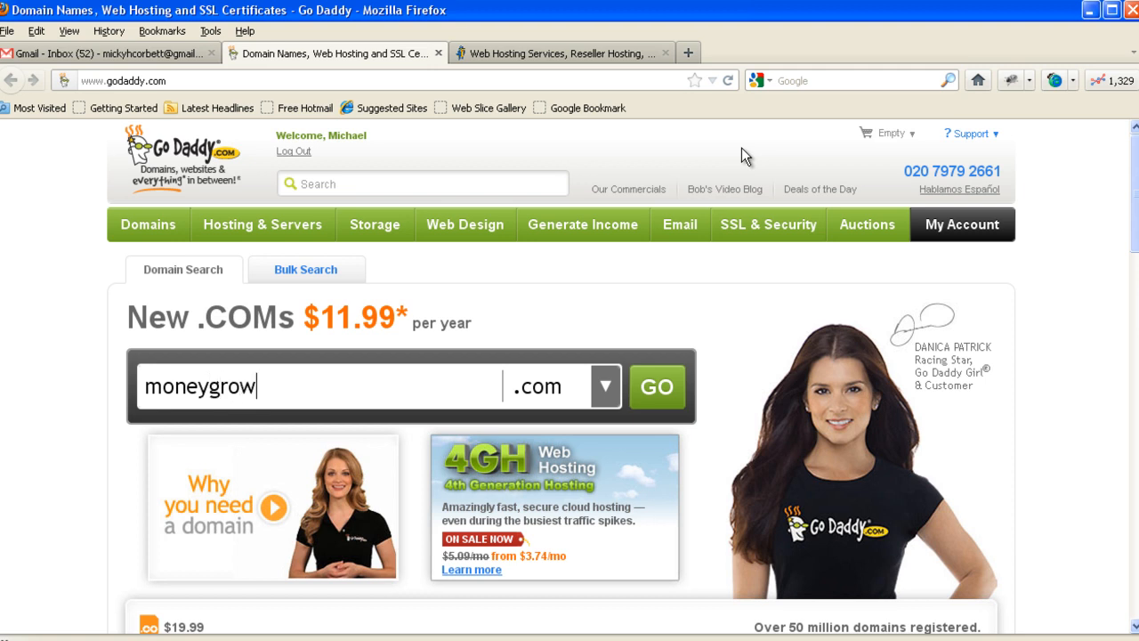
{"action": "type", "text": "thexp"}
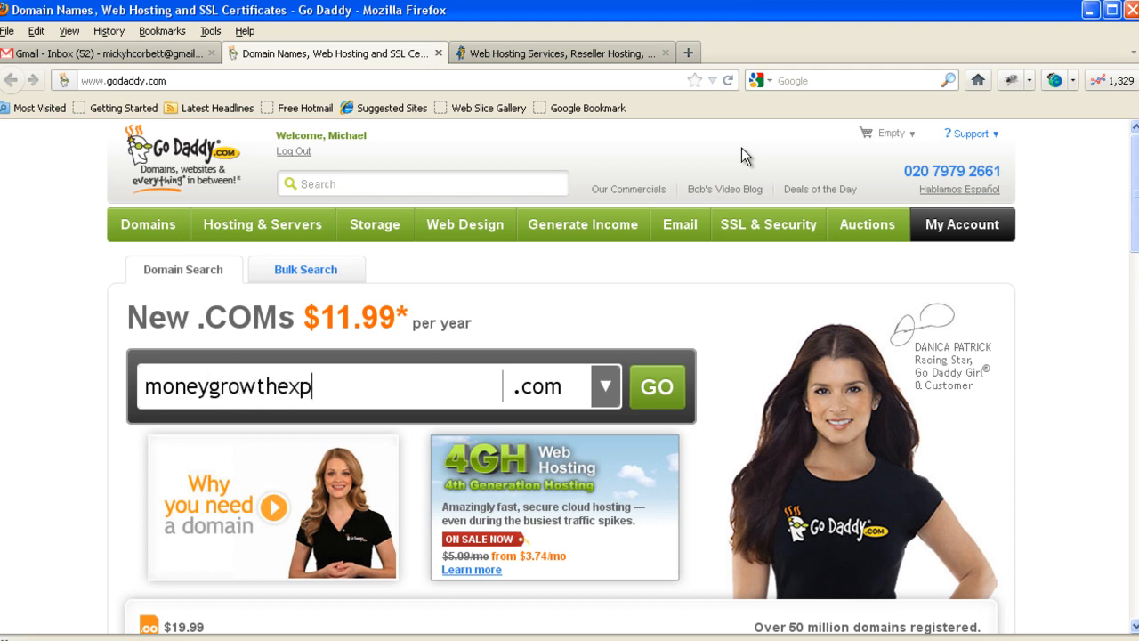
{"action": "type", "text": "eriment"}
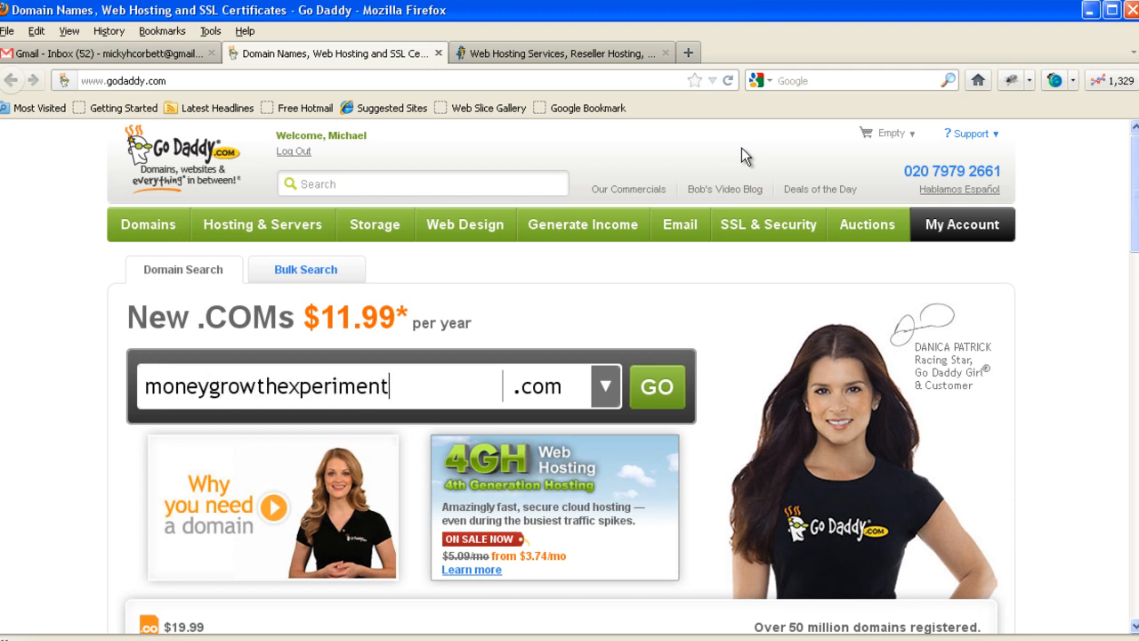
{"action": "left_click", "coordinate": [658, 394]}
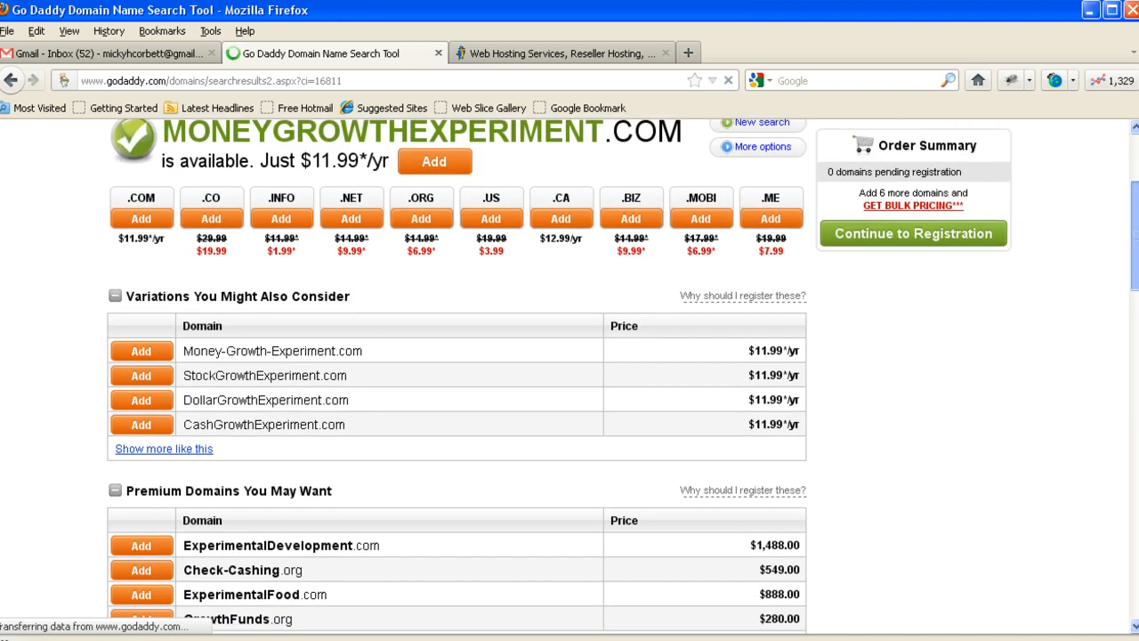
Step: Add moneygrowthexperiment.com to the order and continue to registration, declining the offer of extra matching domains
{"action": "scroll", "coordinate": [570, 374], "scroll_direction": "down", "scroll_amount": 2}
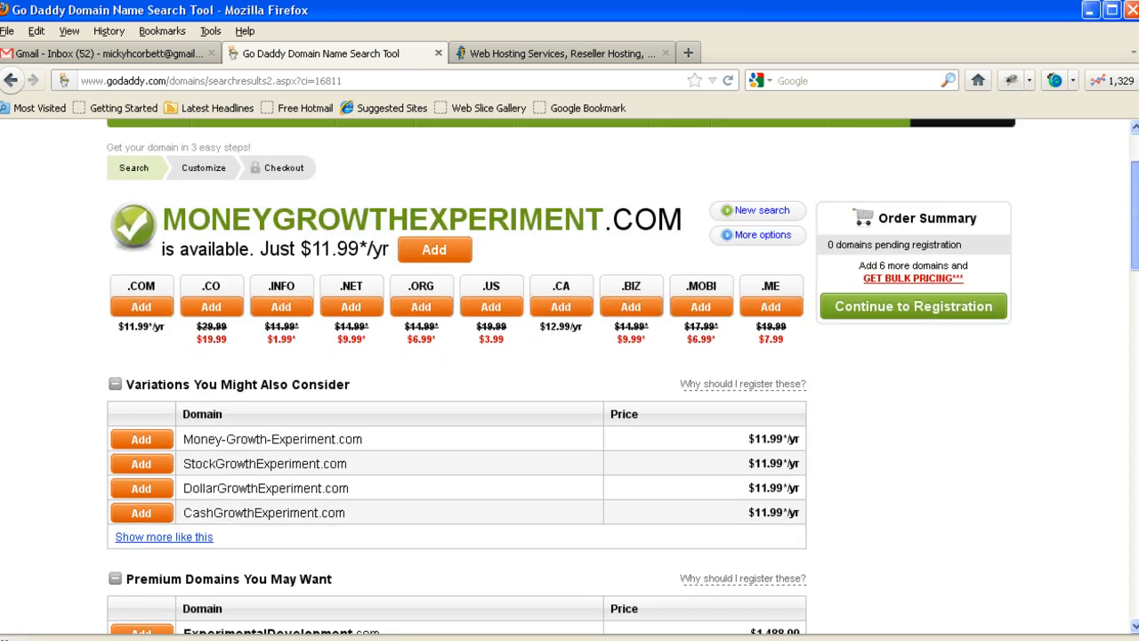
{"action": "scroll", "coordinate": [352, 221], "scroll_direction": "down", "scroll_amount": 3}
{"action": "scroll", "coordinate": [351, 221], "scroll_direction": "up", "scroll_amount": 5}
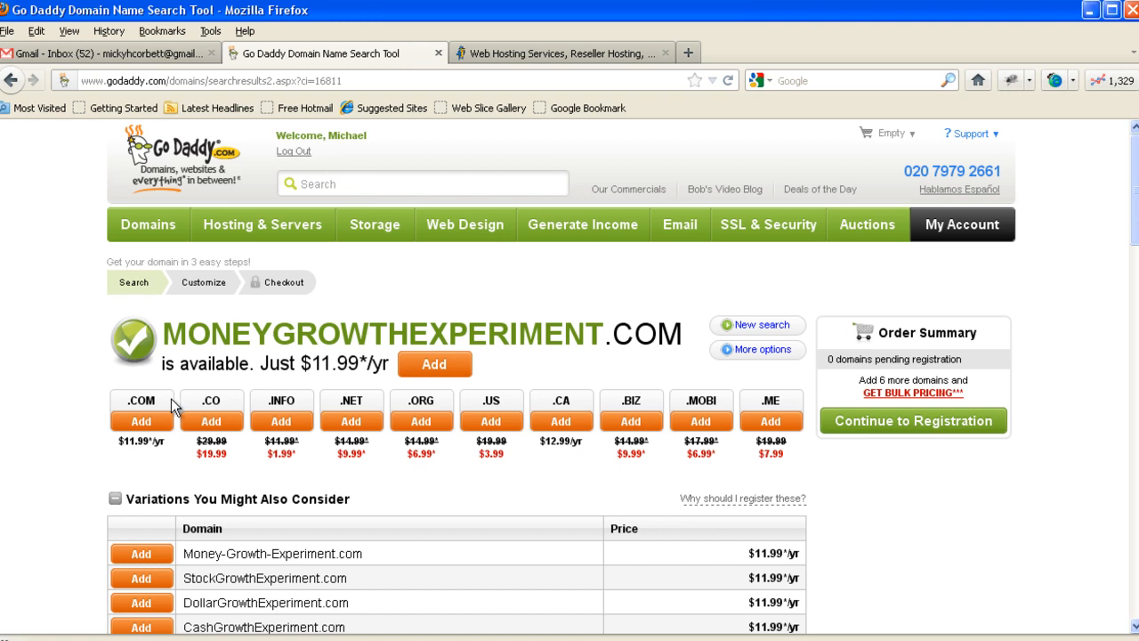
{"action": "left_click", "coordinate": [436, 366]}
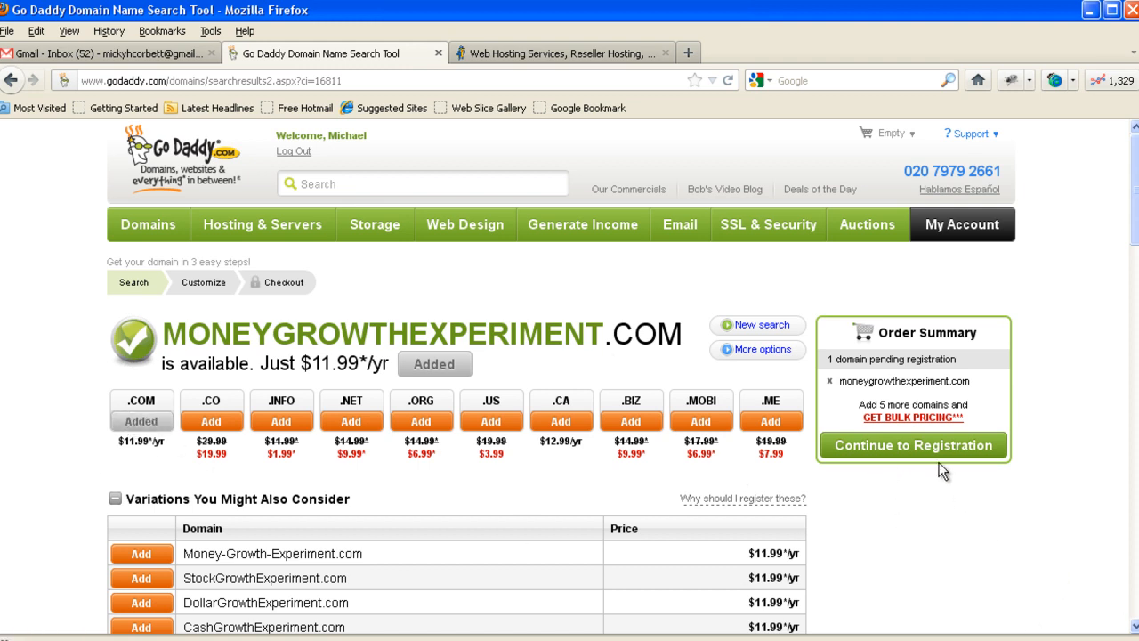
{"action": "left_click", "coordinate": [920, 448]}
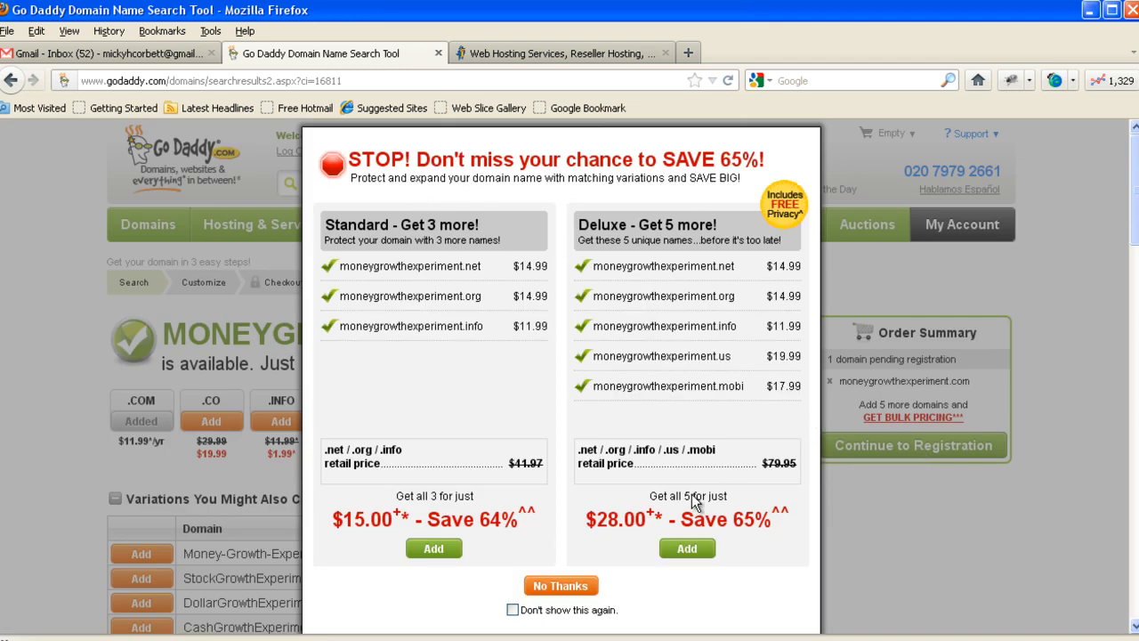
{"action": "left_click", "coordinate": [561, 589]}
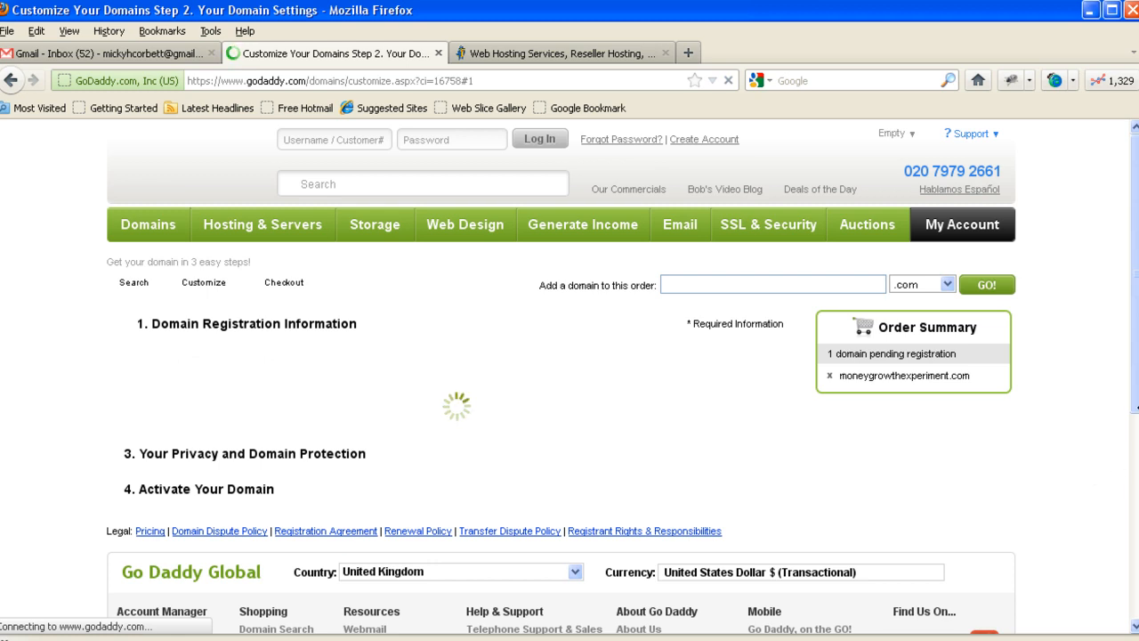
{"action": "scroll", "coordinate": [1110, 460], "scroll_direction": "down", "scroll_amount": 2}
{"action": "scroll", "coordinate": [1111, 460], "scroll_direction": "down", "scroll_amount": 8}
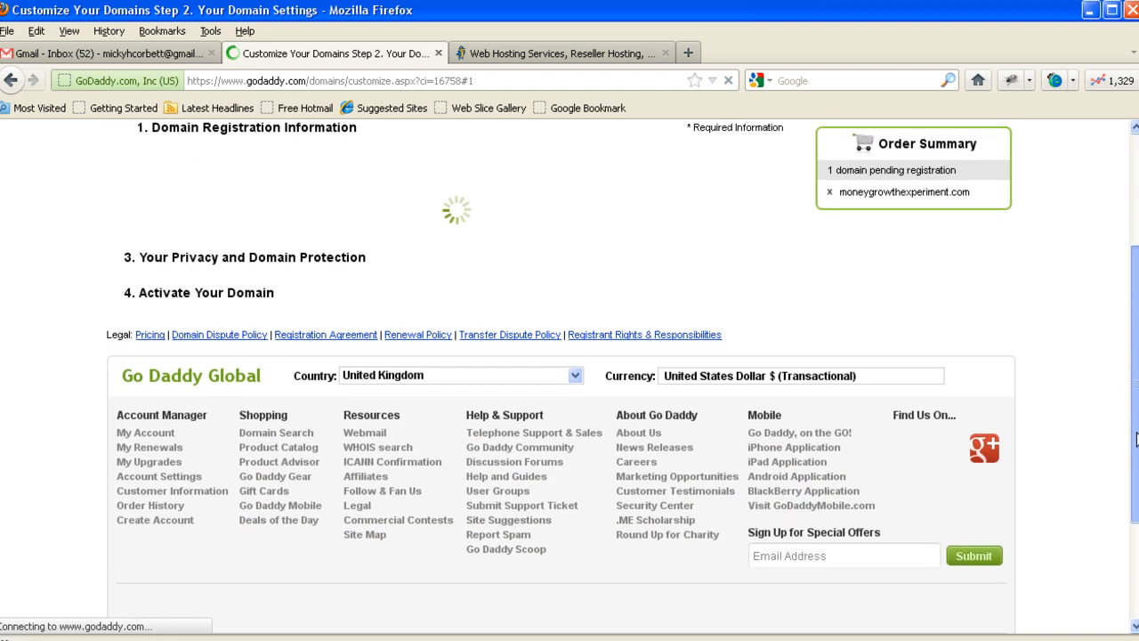
{"action": "scroll", "coordinate": [1110, 460], "scroll_direction": "up", "scroll_amount": 5}
{"action": "scroll", "coordinate": [1111, 460], "scroll_direction": "up", "scroll_amount": 4}
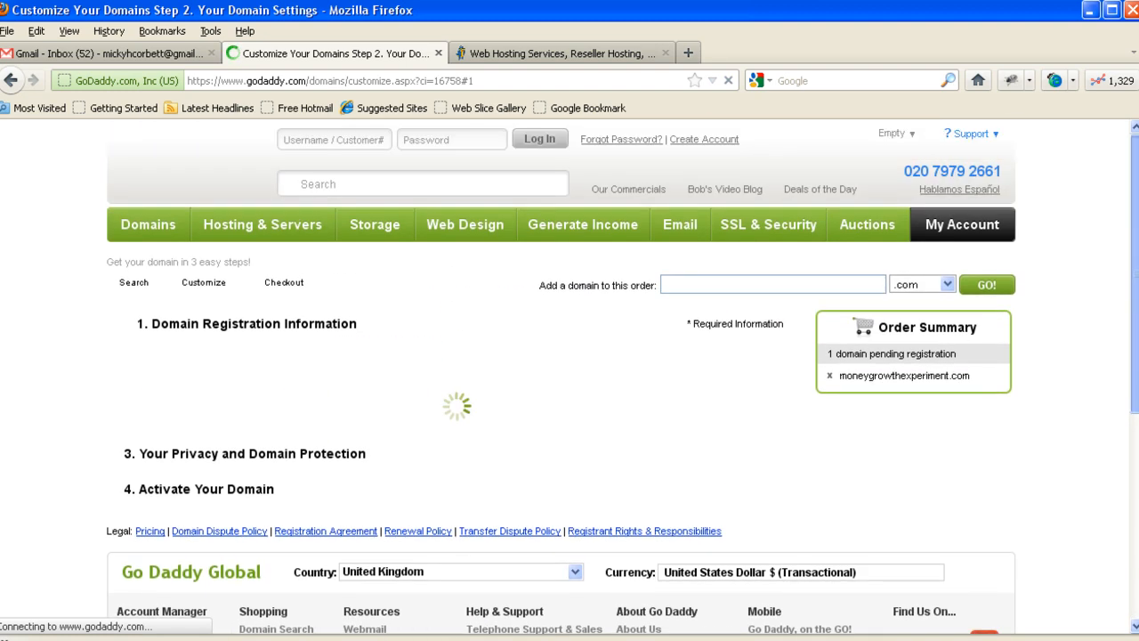
{"action": "left_click_drag", "start_coordinate": [1135, 277], "coordinate": [1135, 275]}
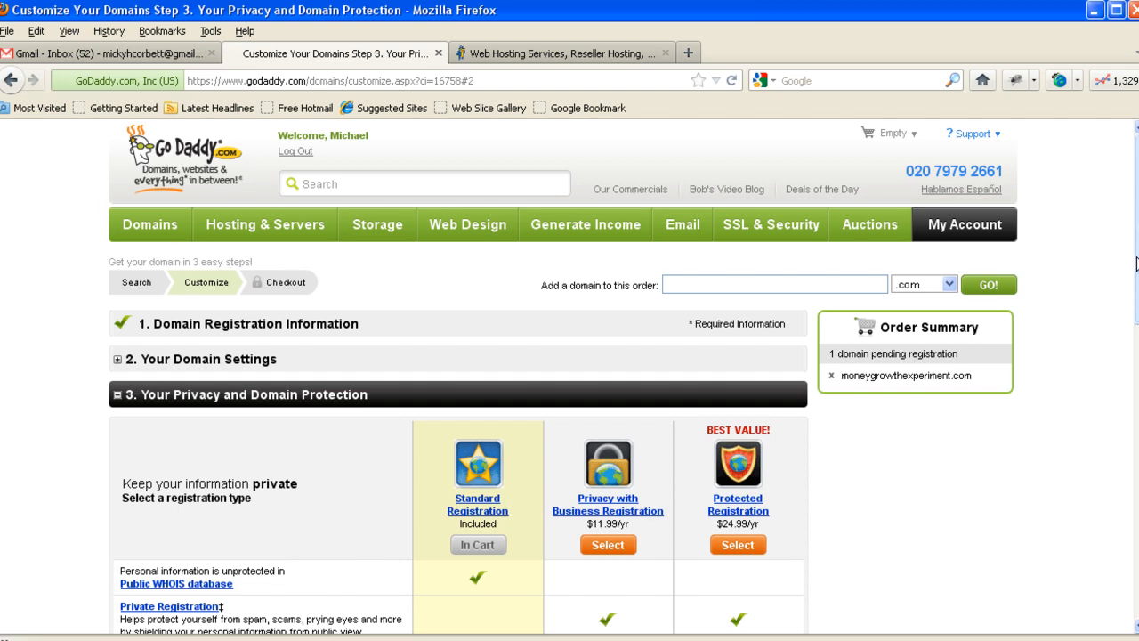
Step: Keep the included Standard Registration in the privacy and protection options and proceed to domain activation
{"action": "scroll", "coordinate": [635, 455], "scroll_direction": "down", "scroll_amount": 5}
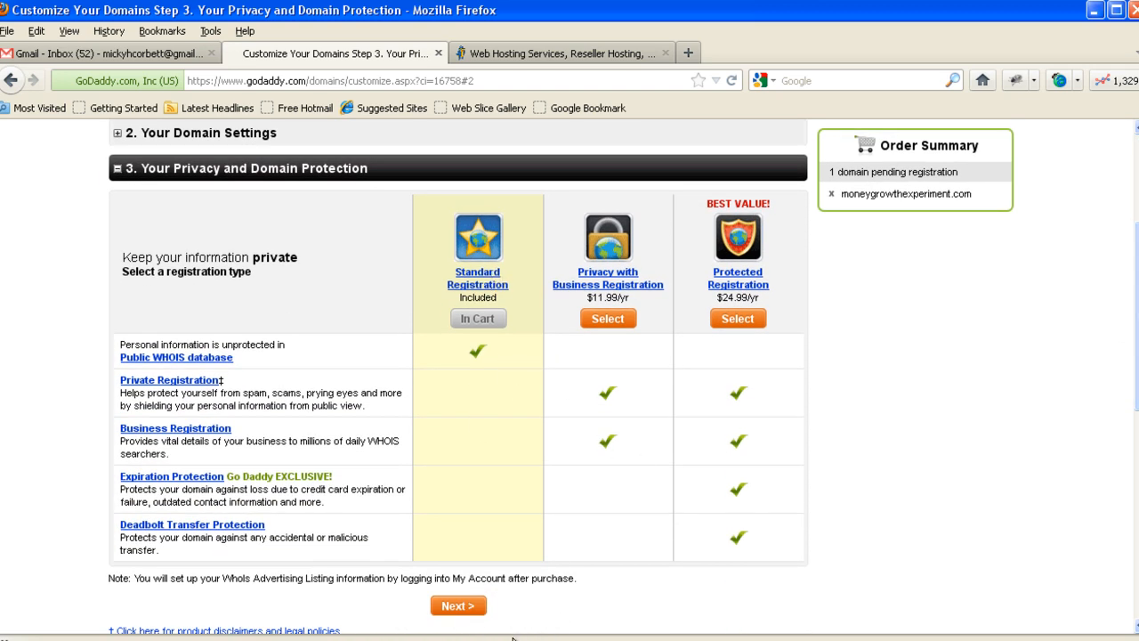
{"action": "scroll", "coordinate": [1135, 386], "scroll_direction": "down", "scroll_amount": 7}
{"action": "scroll", "coordinate": [570, 374], "scroll_direction": "up", "scroll_amount": 6}
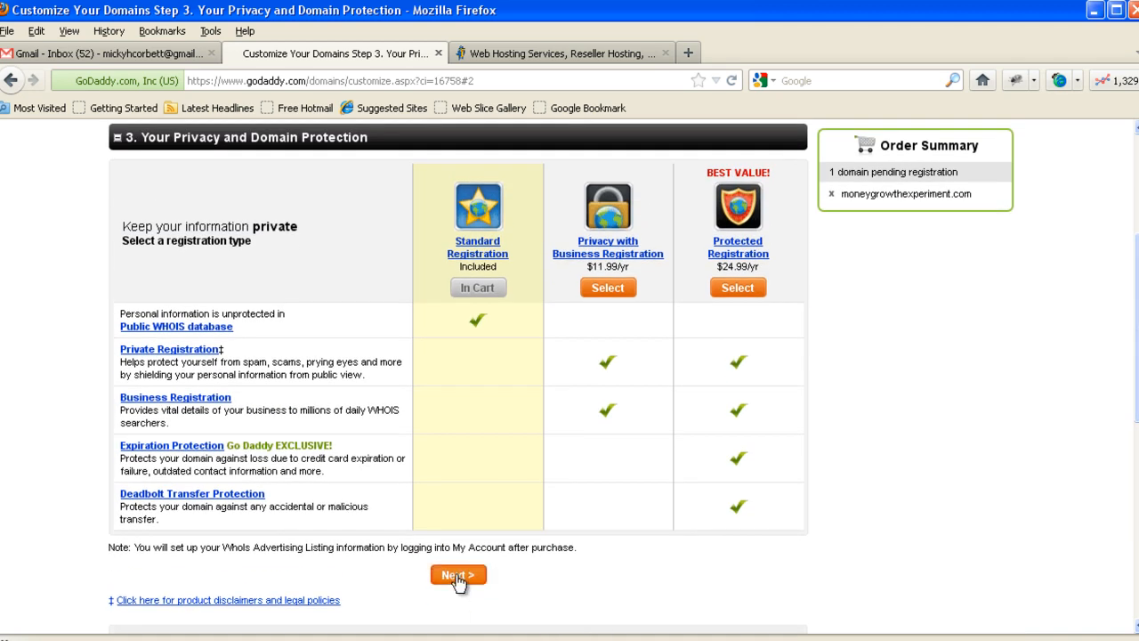
{"action": "left_click", "coordinate": [456, 576]}
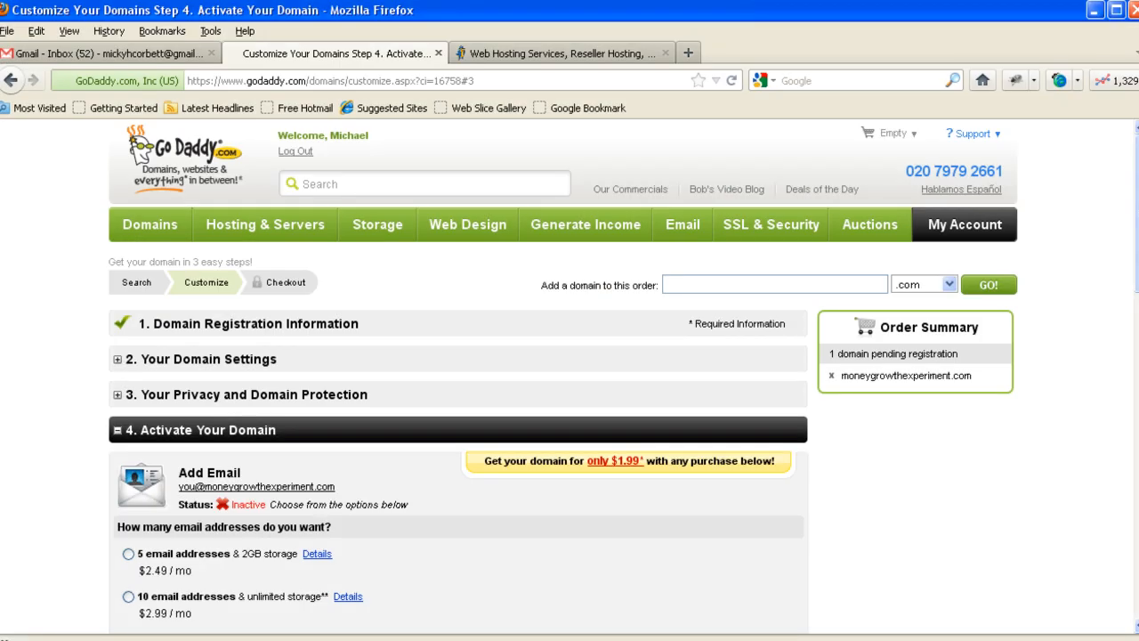
Step: Add the email plan with 5 email addresses and 2GB storage to the domain order and continue to the shopping cart
{"action": "scroll", "coordinate": [1080, 367], "scroll_direction": "down", "scroll_amount": 5}
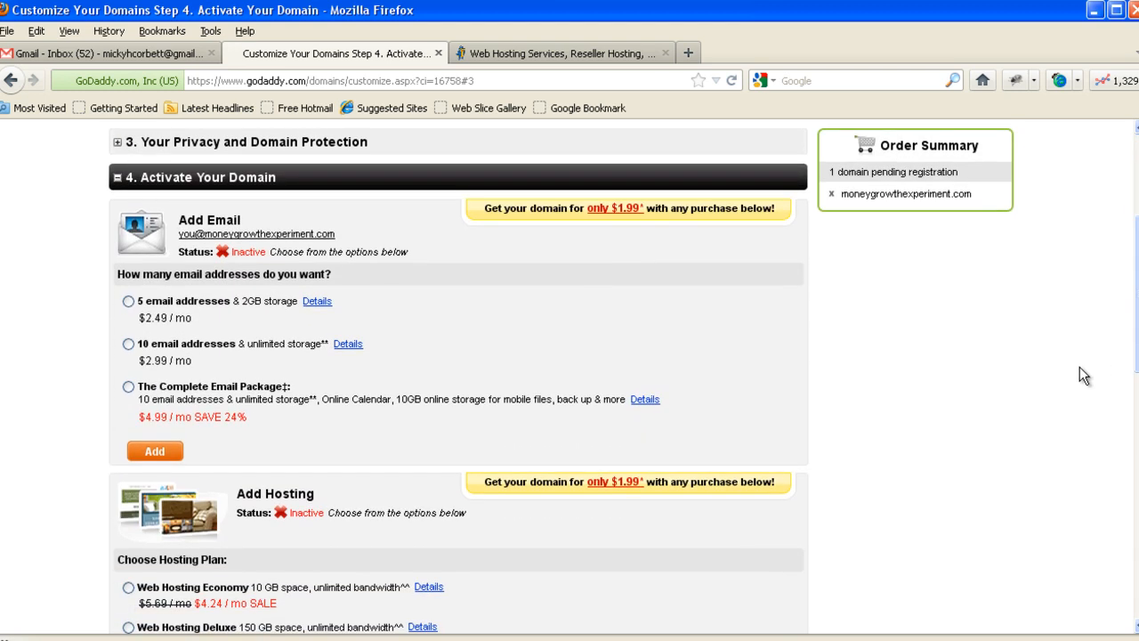
{"action": "left_click", "coordinate": [128, 301]}
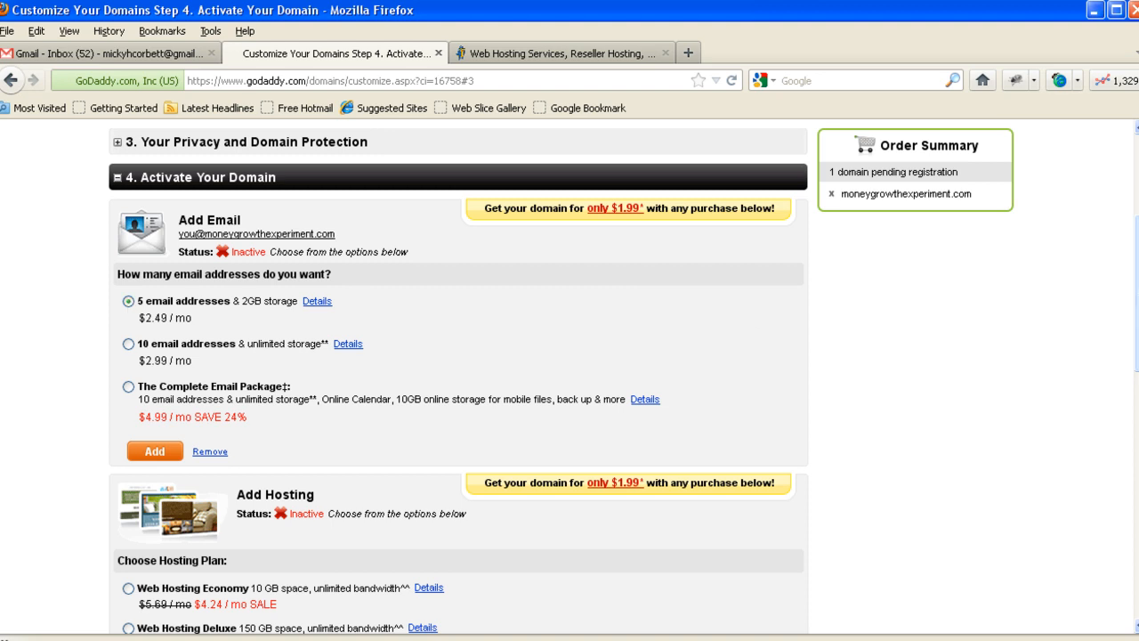
{"action": "scroll", "coordinate": [1135, 302], "scroll_direction": "down", "scroll_amount": 3}
{"action": "scroll", "coordinate": [189, 384], "scroll_direction": "up", "scroll_amount": 2}
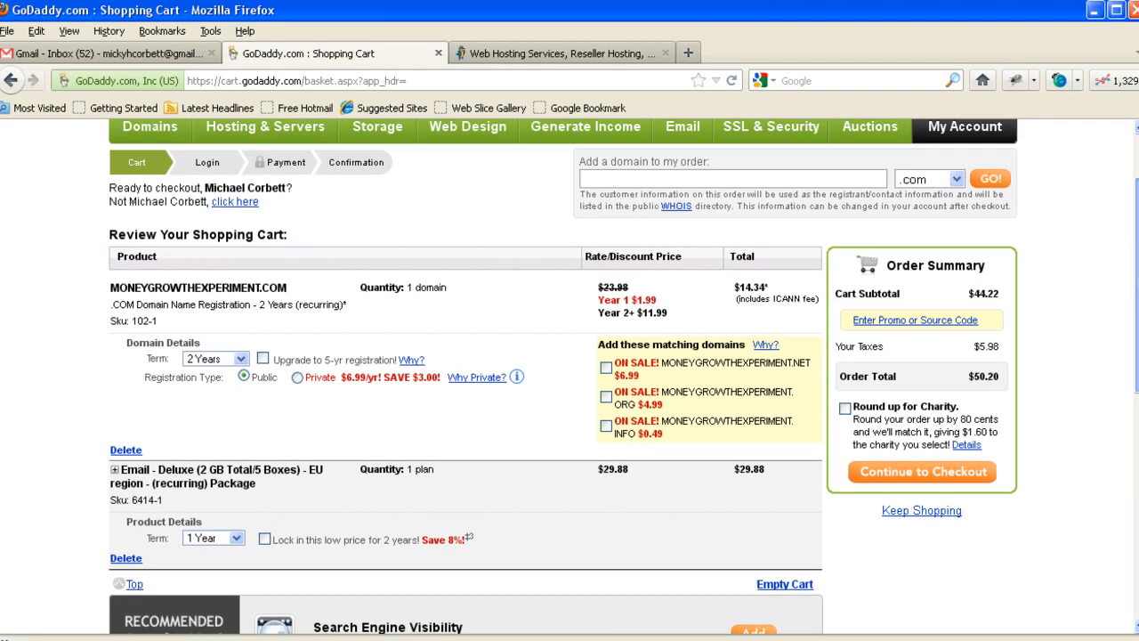
Step: Review the domain and email plan in the shopping cart and proceed to checkout
{"action": "left_click_drag", "start_coordinate": [1138, 256], "coordinate": [1137, 254]}
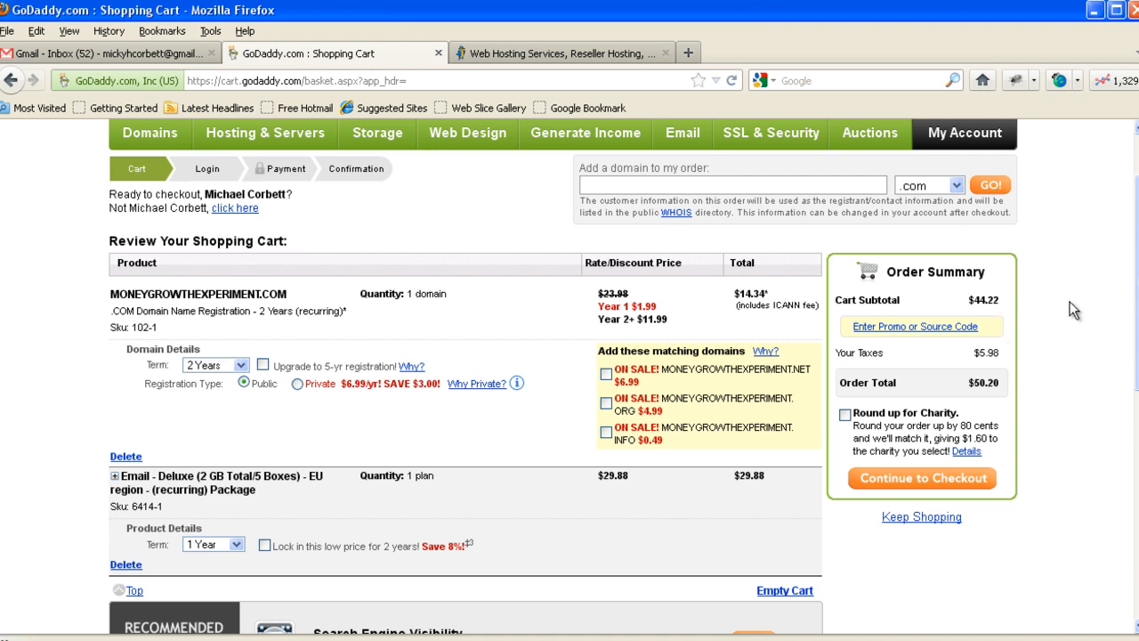
{"action": "scroll", "coordinate": [1135, 257], "scroll_direction": "up", "scroll_amount": 1}
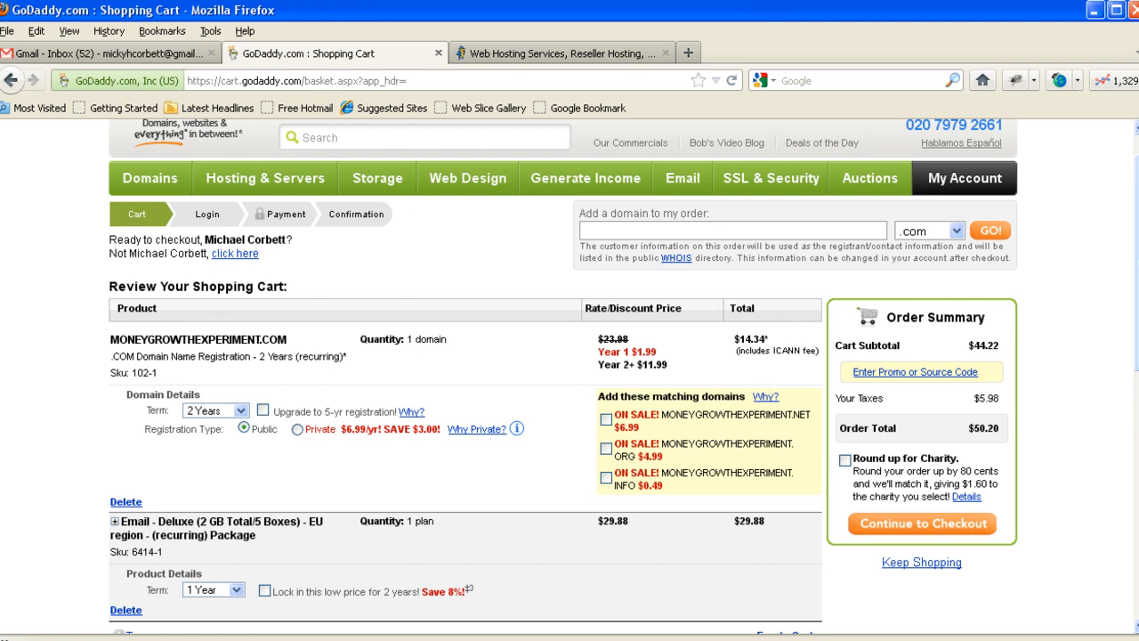
{"action": "scroll", "coordinate": [753, 534], "scroll_direction": "down", "scroll_amount": 4}
{"action": "scroll", "coordinate": [570, 373], "scroll_direction": "up", "scroll_amount": 4}
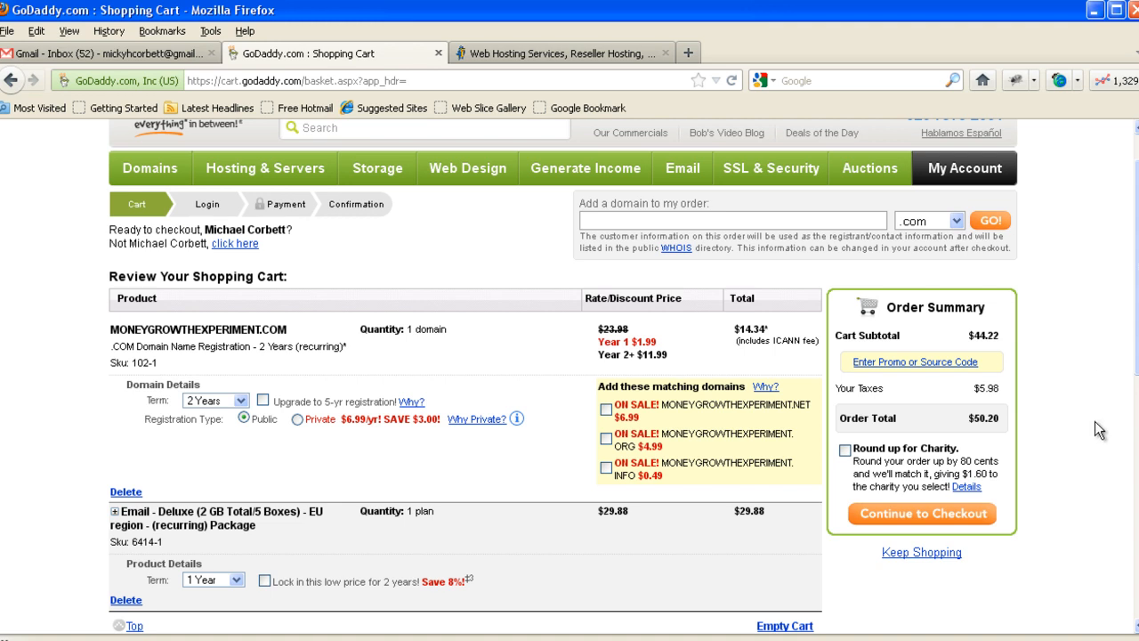
{"action": "left_click", "coordinate": [923, 516]}
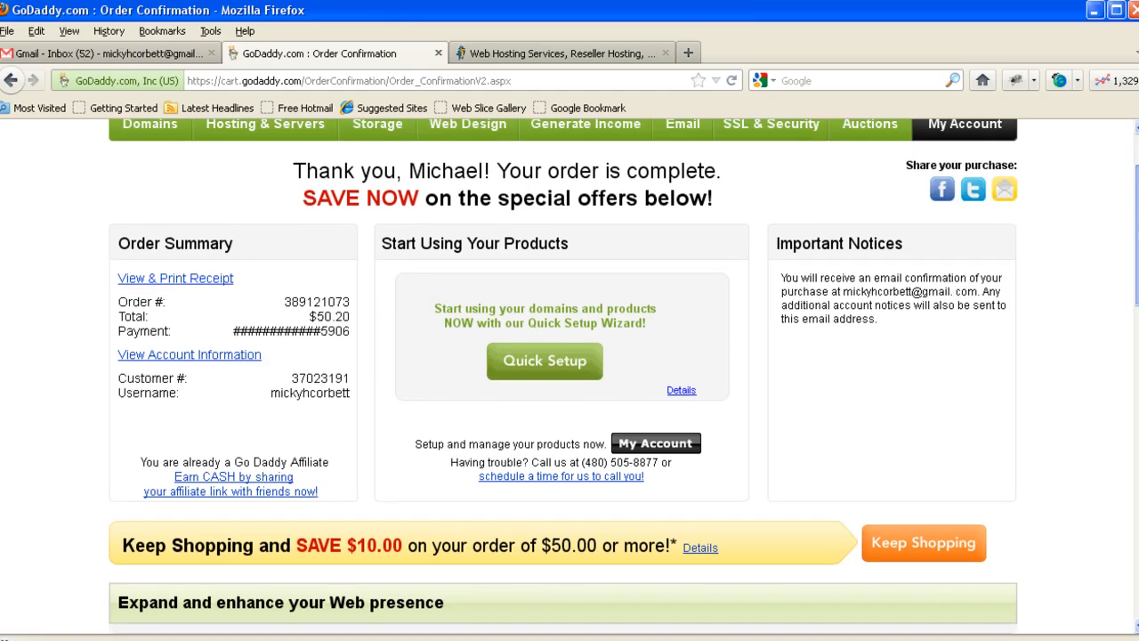